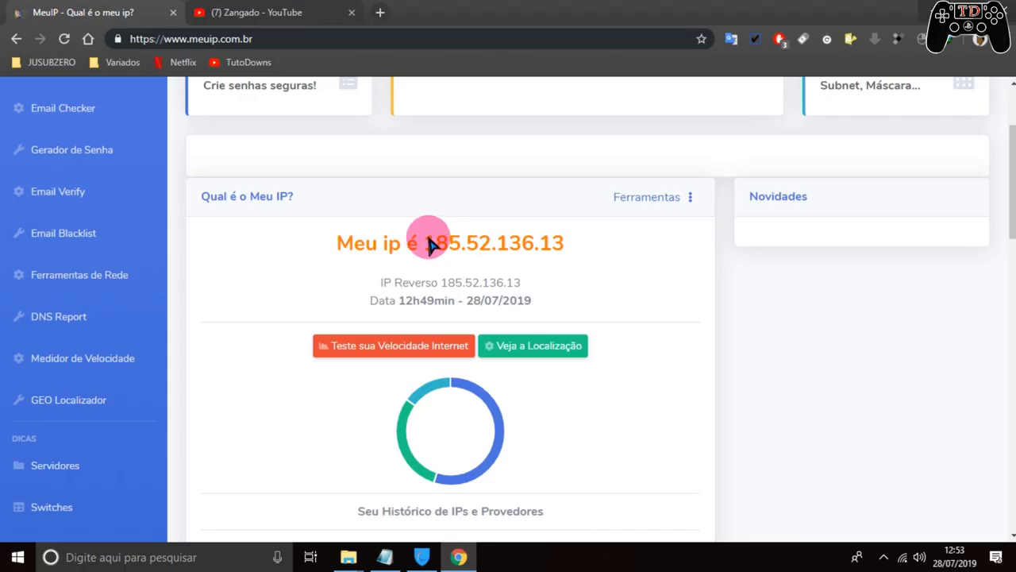
Step: Highlight the current IP address on the MeuIP page, then switch to Hotspot Shield Business and connect through Uruguai
left_click_drag(427, 243, 573, 242)
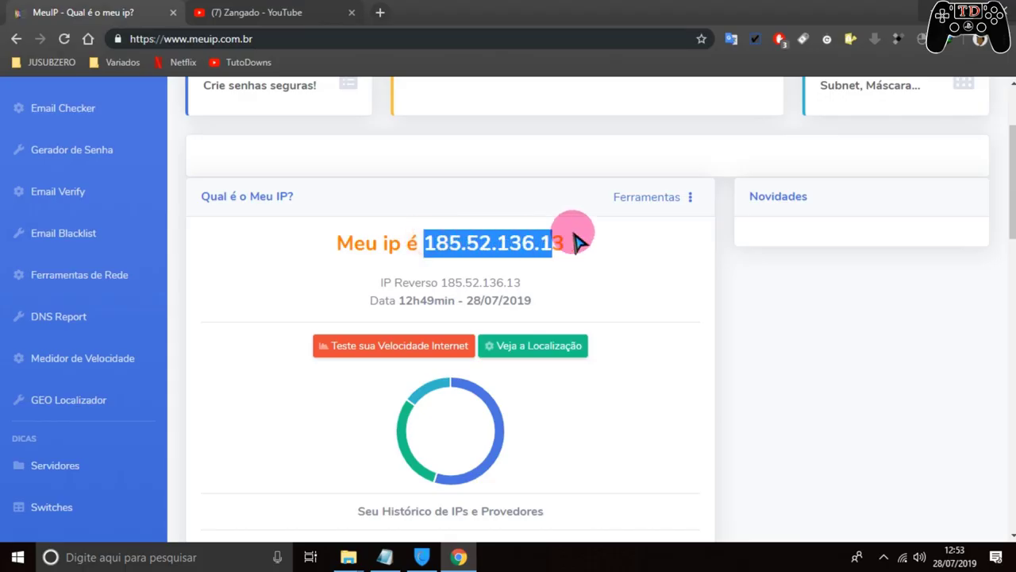
left_click(423, 559)
left_click(782, 119)
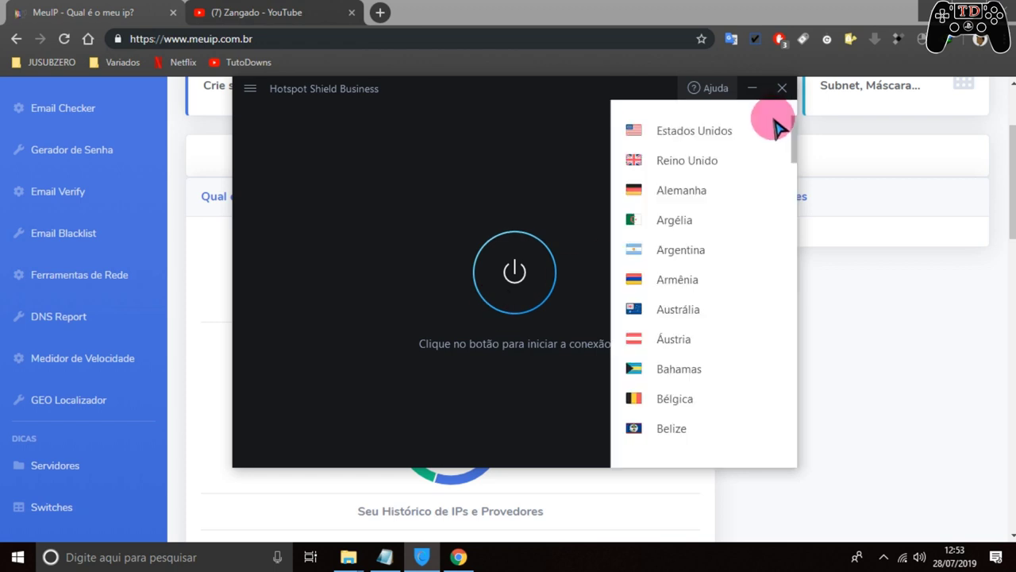
scroll(701, 270, "down", 11)
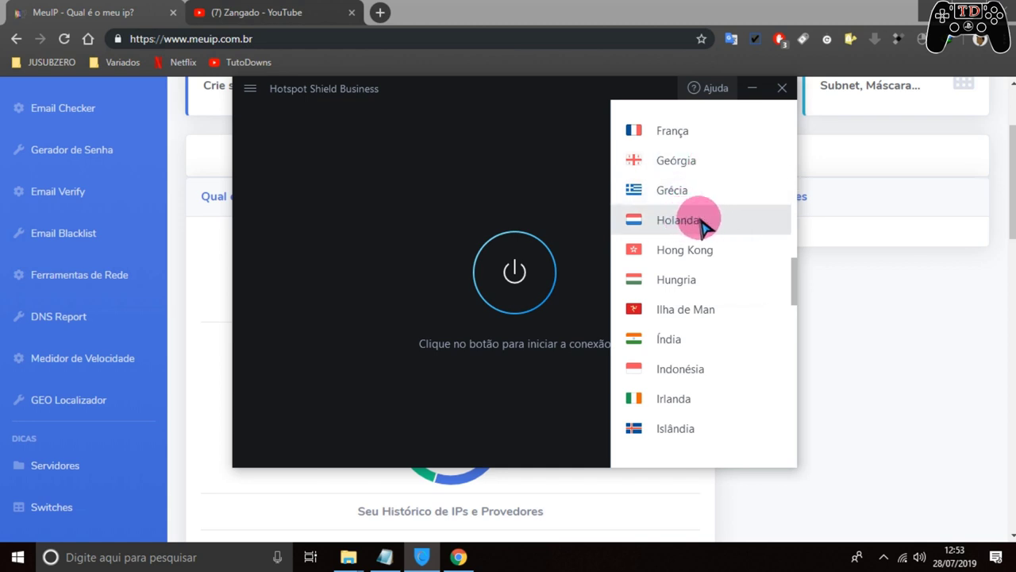
scroll(704, 325, "down", 8)
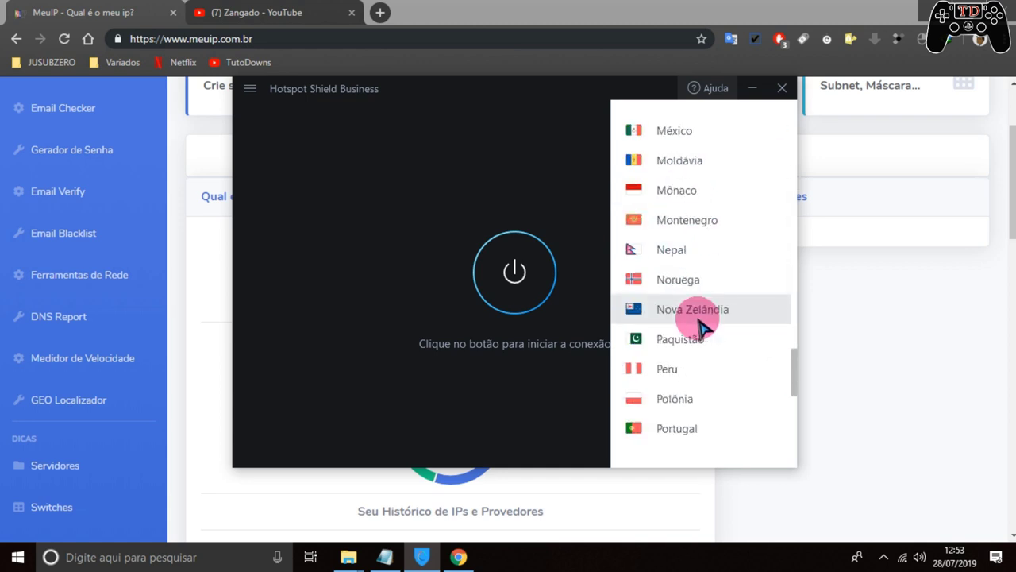
scroll(699, 325, "down", 6)
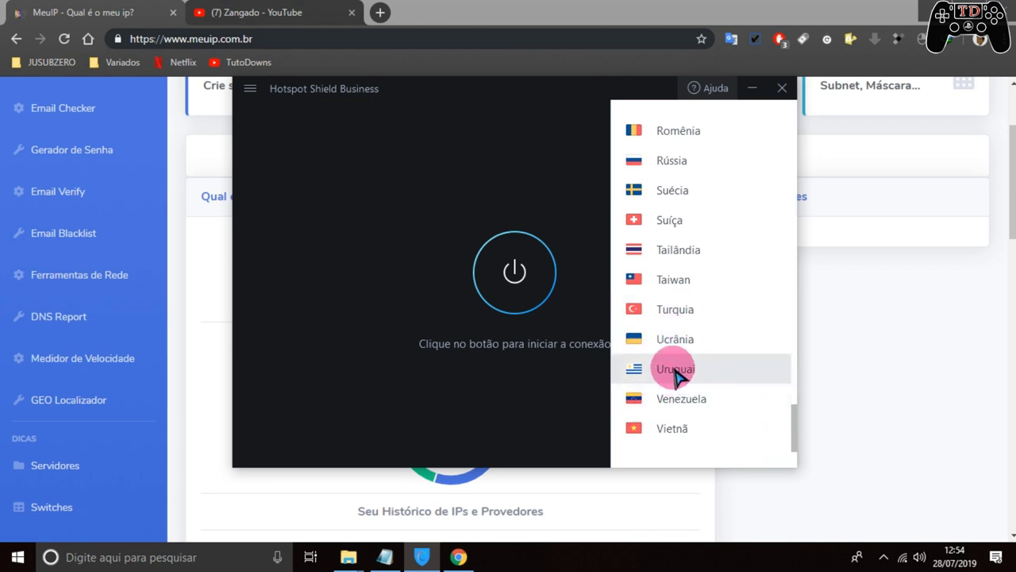
left_click(676, 372)
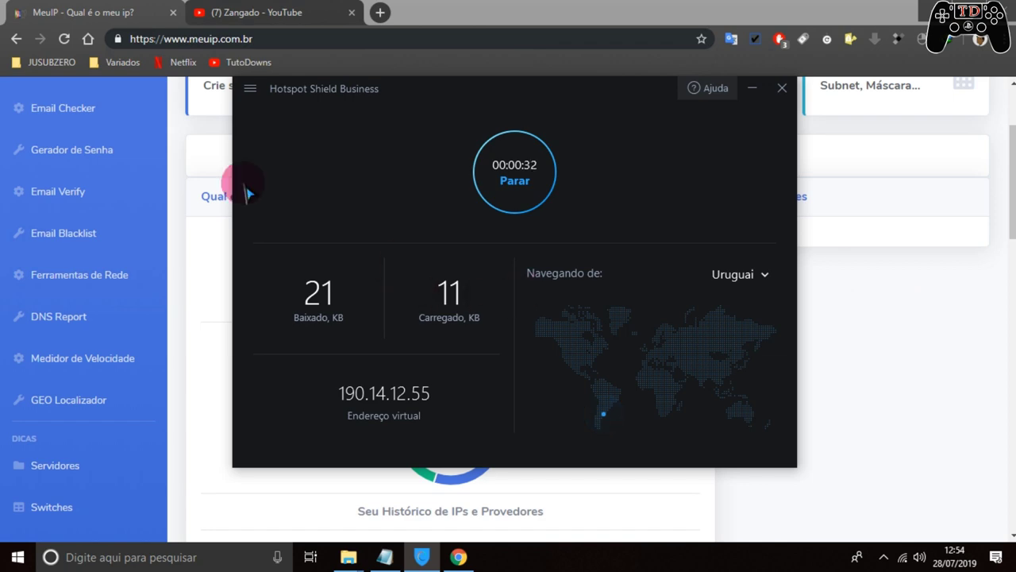
Step: Switch to the YouTube tab in Chrome and open the video "CRACKDOWN 3 : O AGENTE COM 2 EMPREGOS !"
left_click(290, 11)
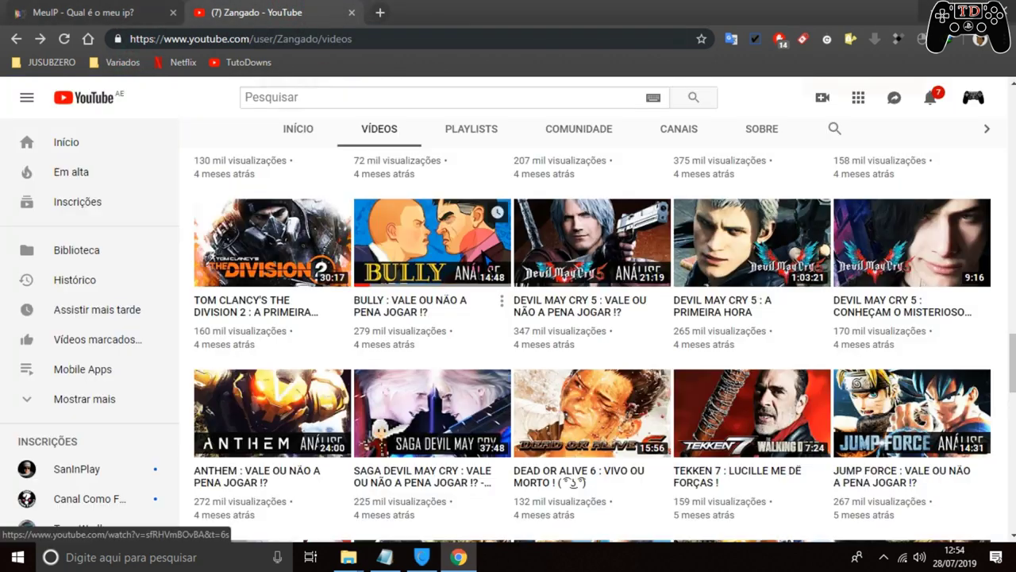
left_click(433, 538)
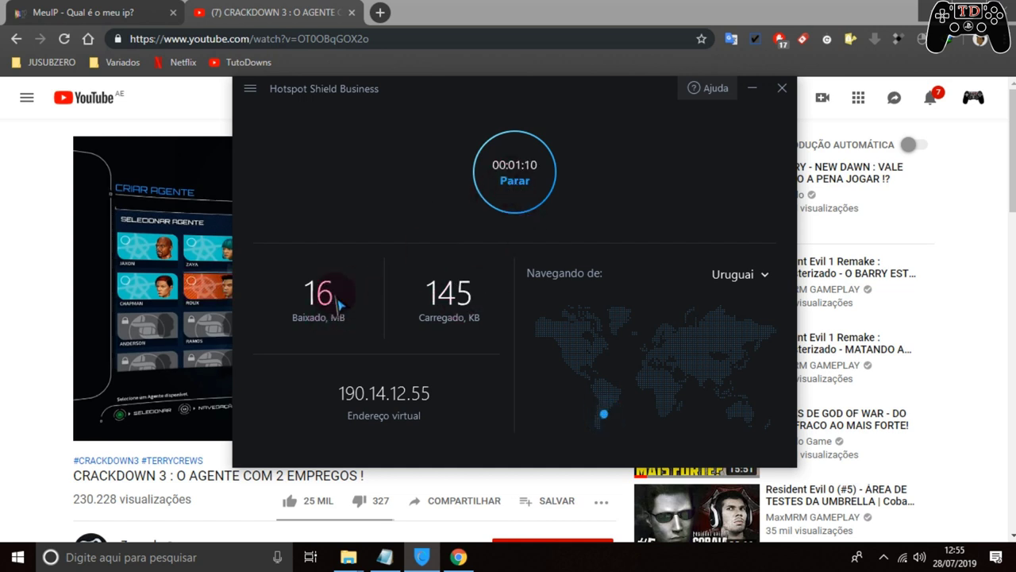
Step: Stop and restart the Uruguai connection in Hotspot Shield, then reload the MeuIP page in Chrome to check the IP address
left_click(516, 181)
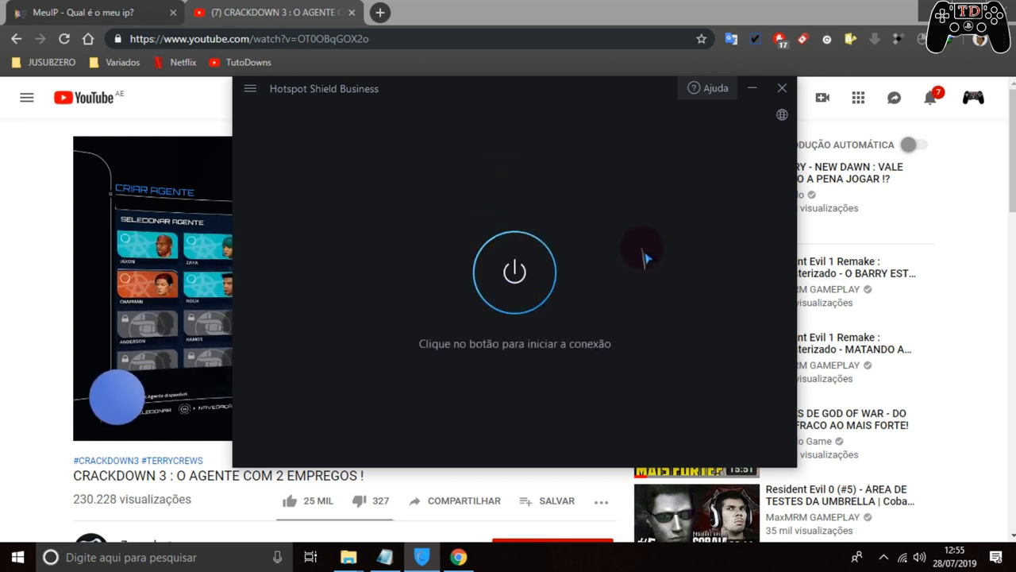
left_click(531, 272)
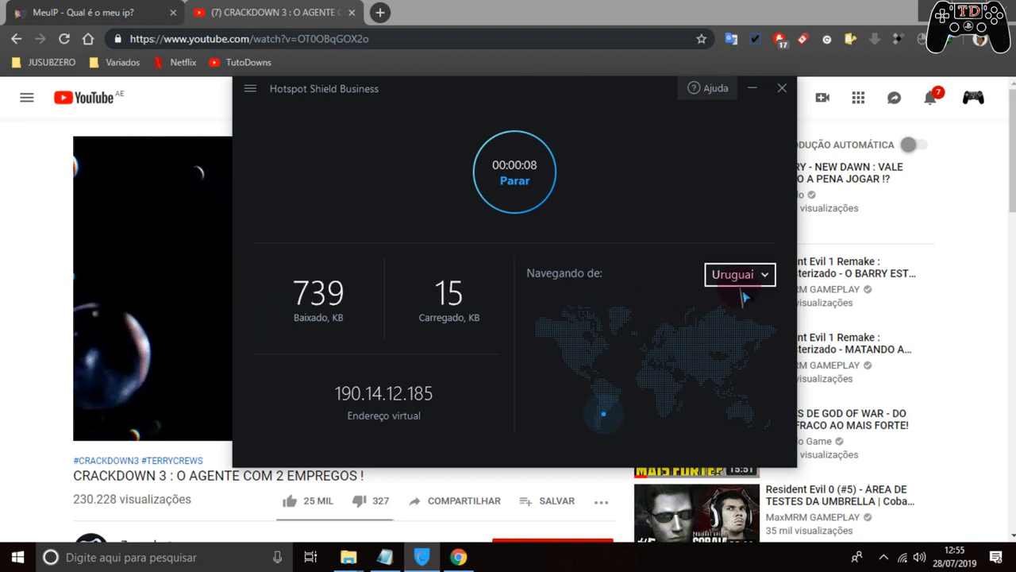
left_click(94, 12)
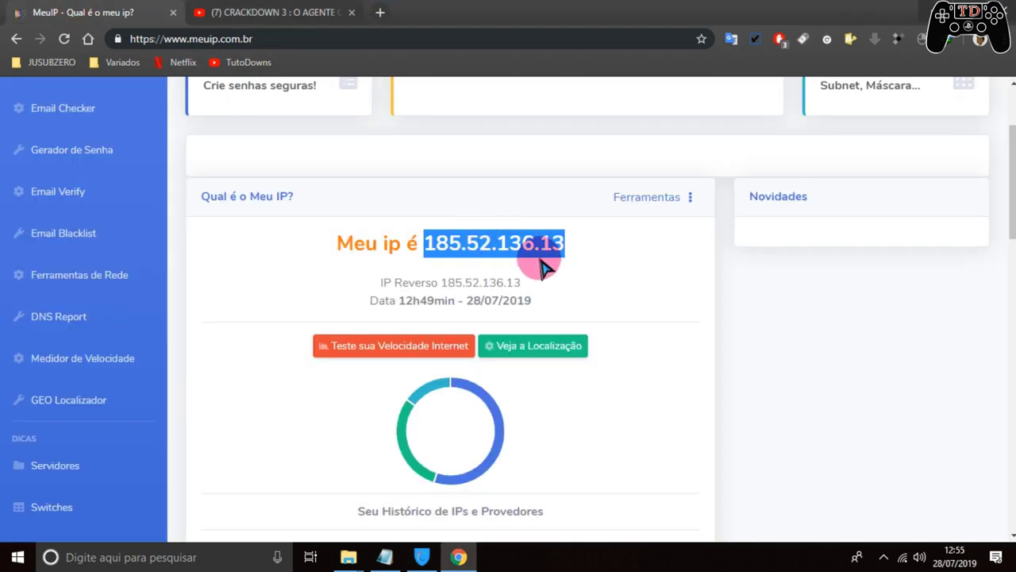
left_click(67, 42)
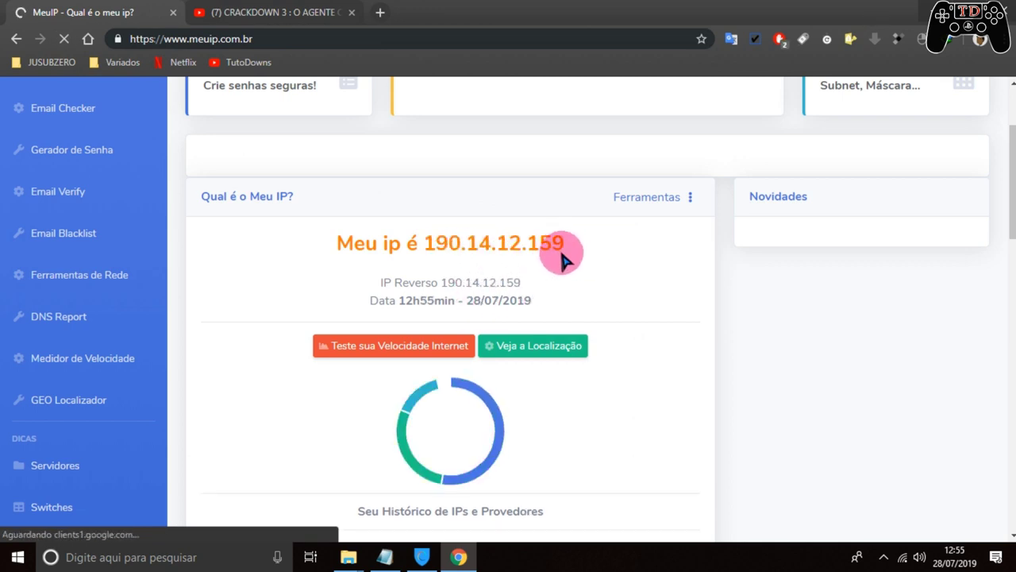
Step: Switch to Hotspot Shield and change the browsing location to Lituânia
left_click(422, 557)
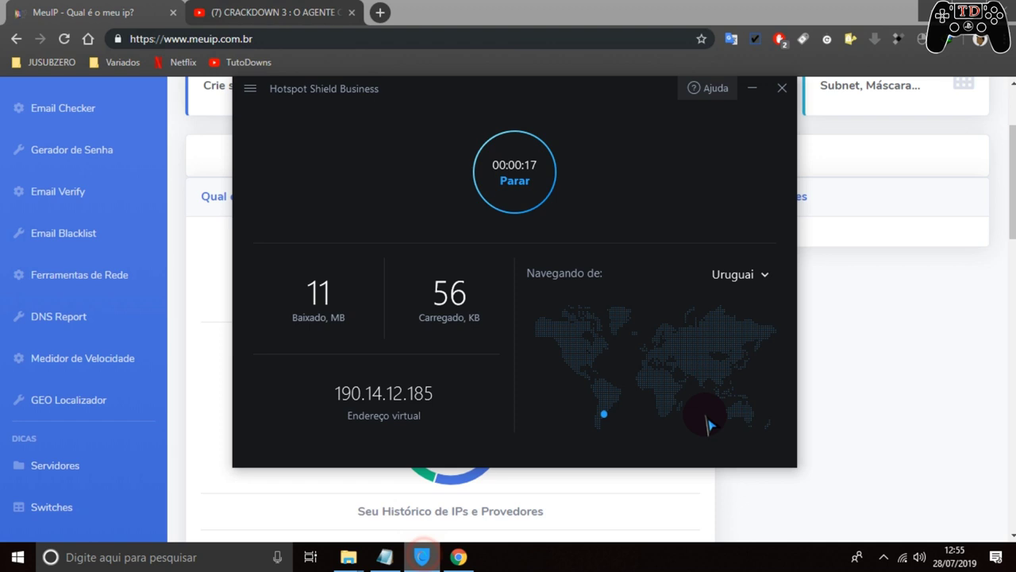
left_click(756, 274)
scroll(715, 335, "down", 3)
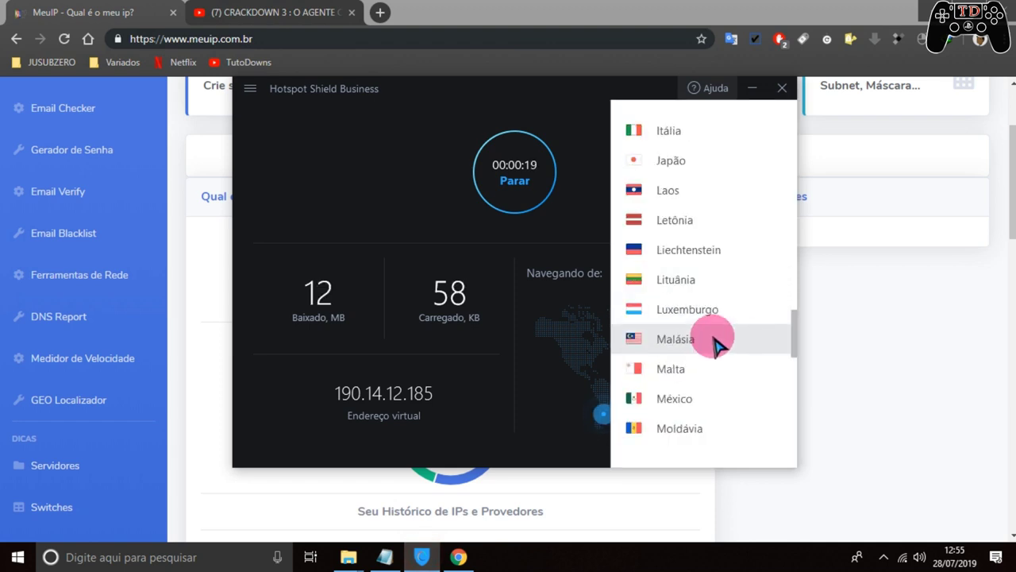
left_click(691, 278)
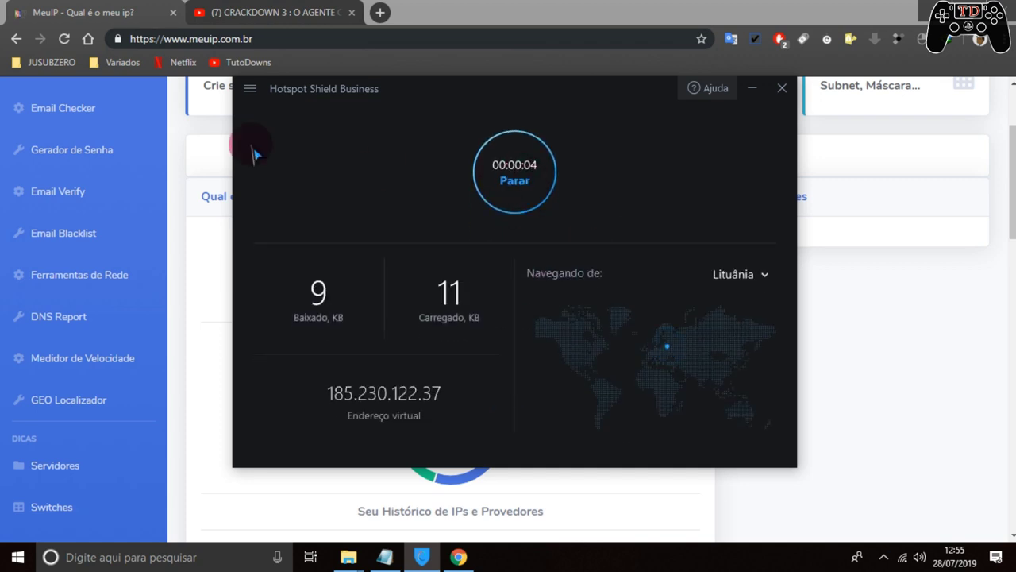
Step: Reload the MeuIP page in Chrome twice and examine the IP address shown under "Qual é o Meu IP?"
left_click(64, 40)
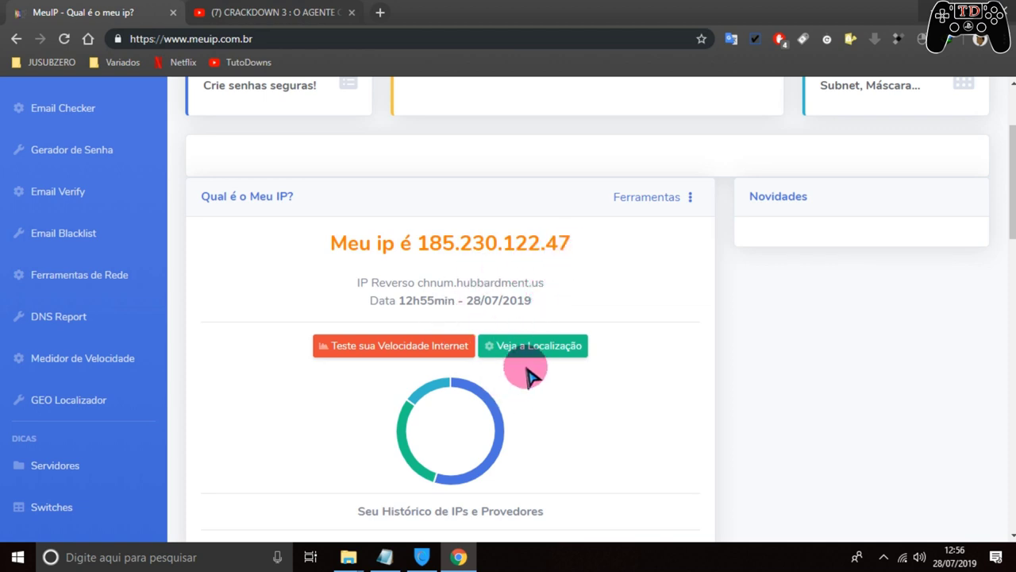
scroll(532, 369, "up", 1)
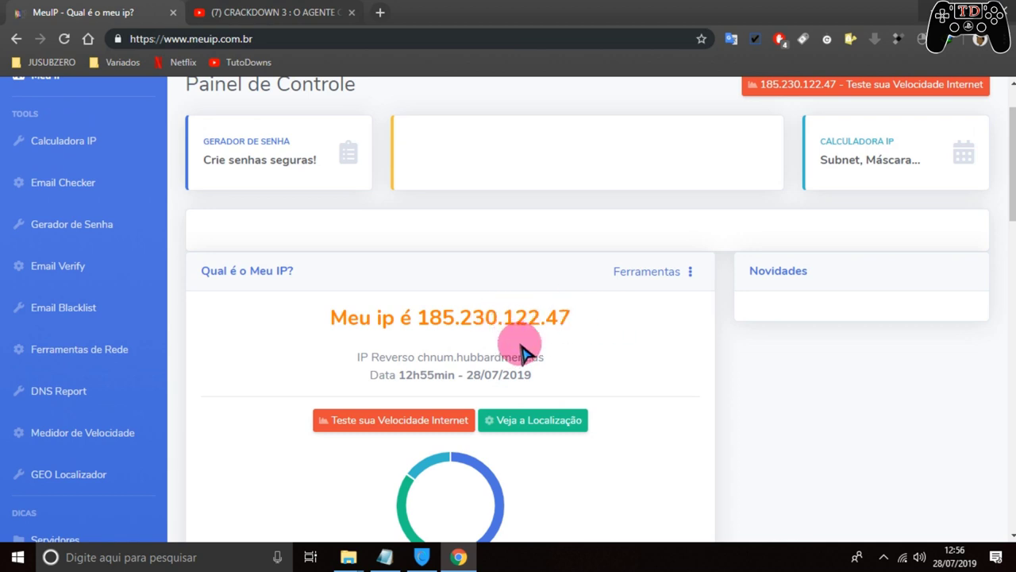
left_click_drag(573, 316, 426, 322)
left_click(600, 308)
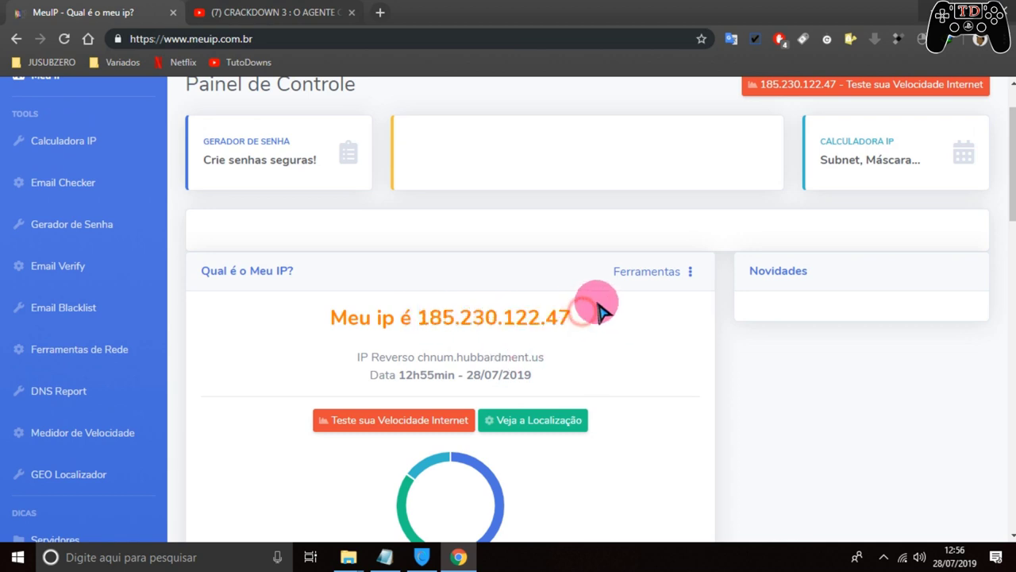
key("F5")
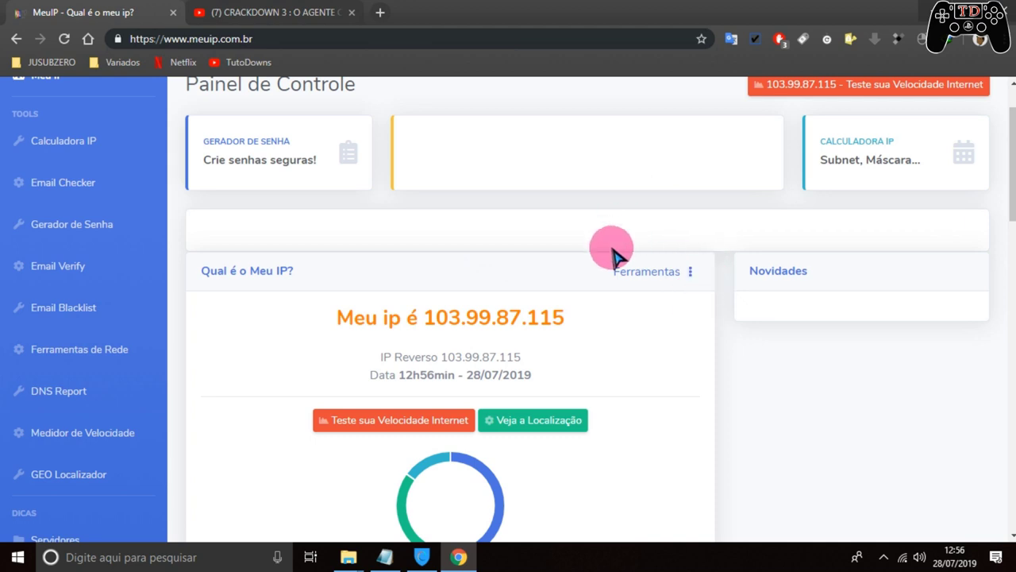
scroll(560, 337, "down", 1)
scroll(583, 318, "up", 2)
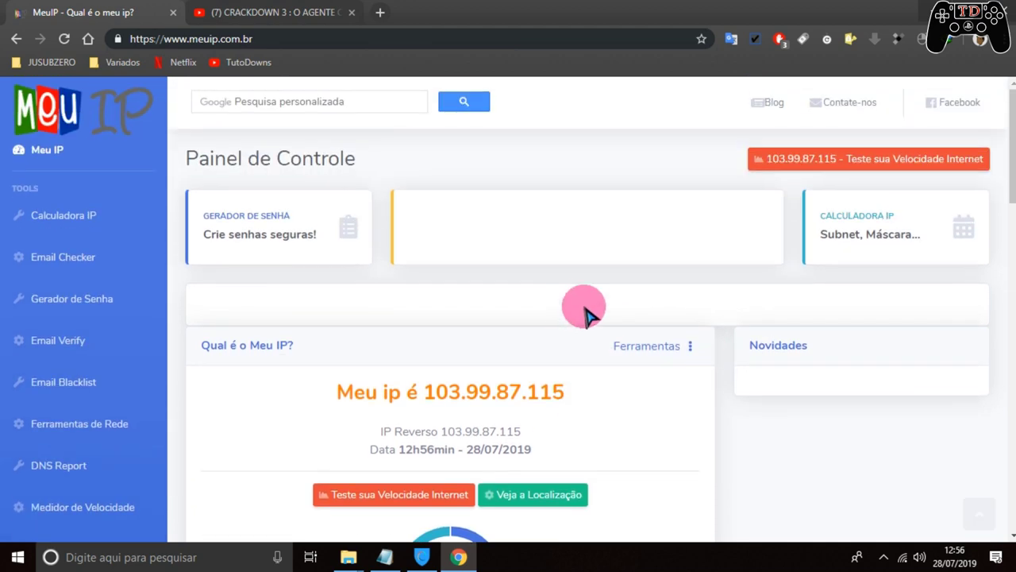
scroll(580, 316, "down", 1)
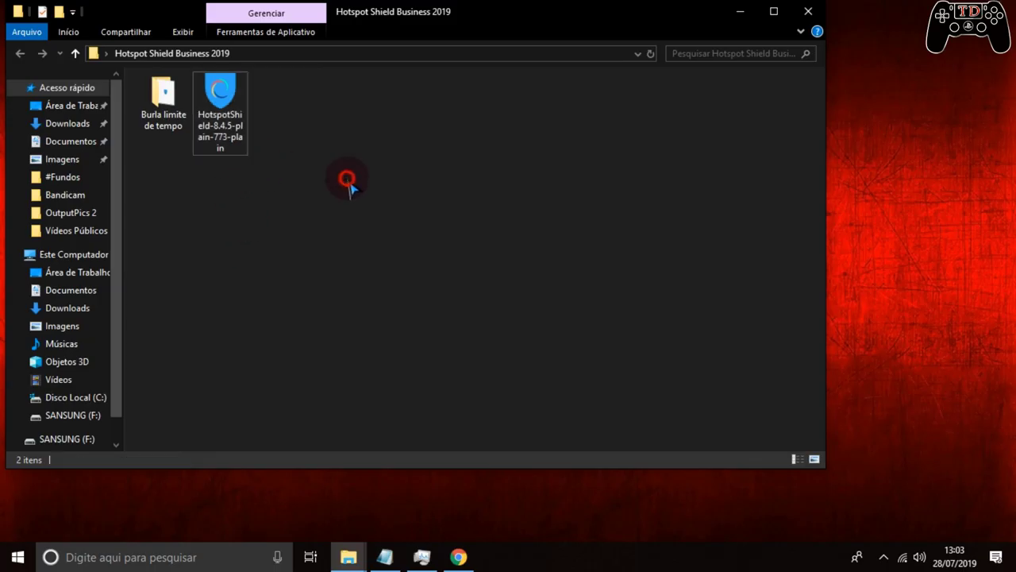
Step: Install Hotspot Shield 8.4.5 from the Hotspot Shield Business 2019 folder and close the 7-day trial window that follows
left_click(346, 179)
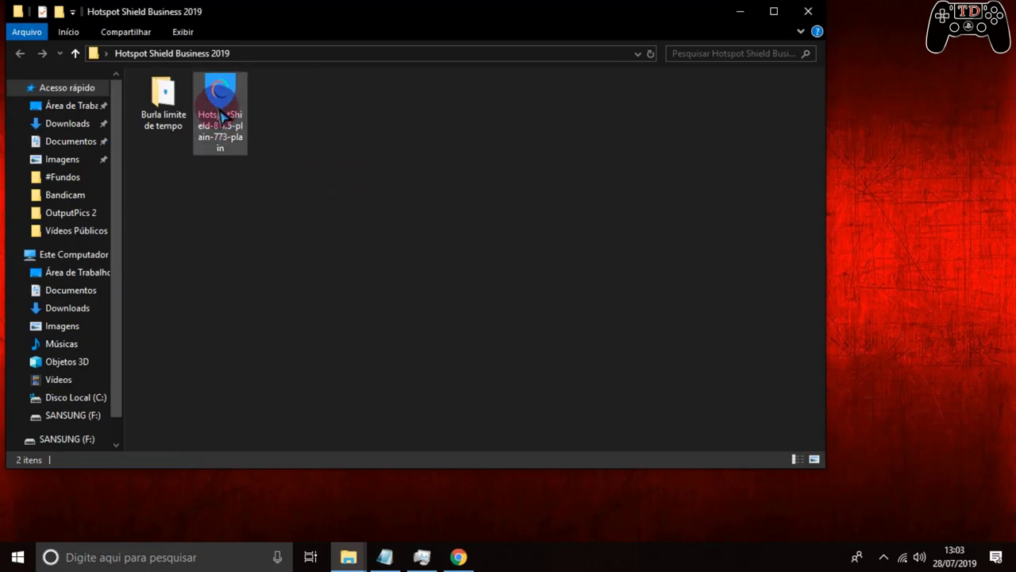
double_click(220, 115)
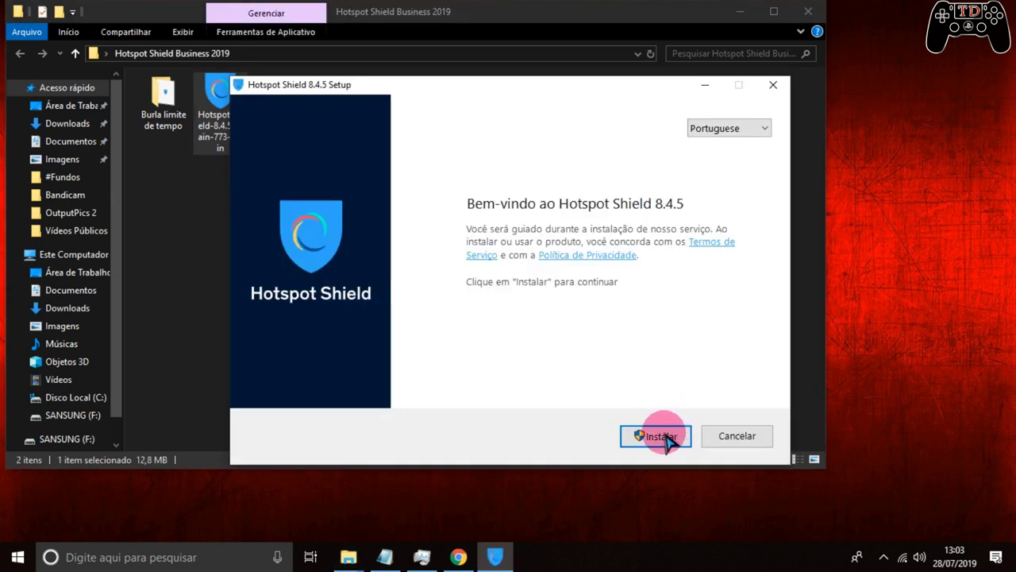
left_click(658, 431)
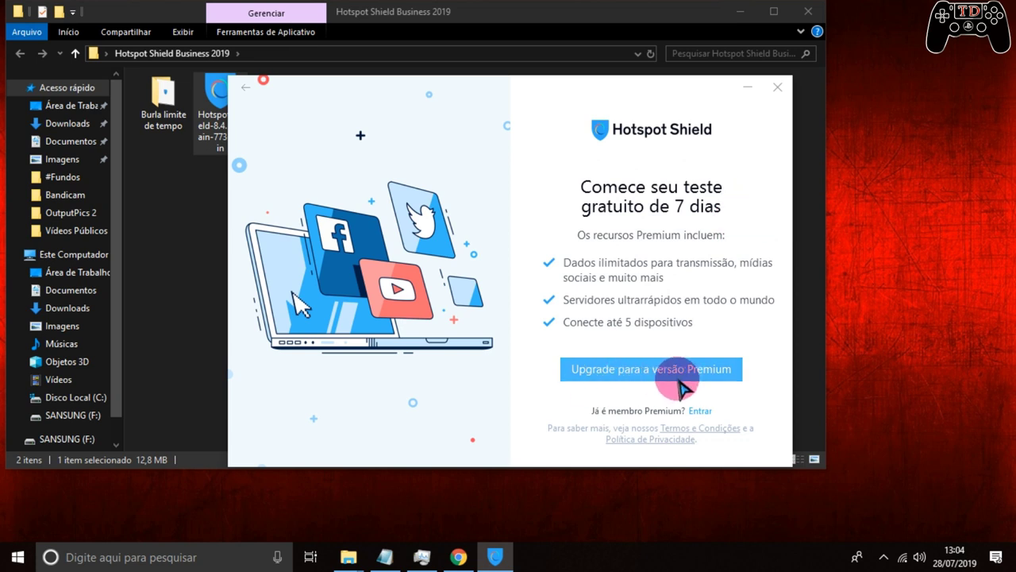
left_click(775, 89)
Step: Copy the hss_2019 file from the "Burla limite de tempo" folder
double_click(163, 97)
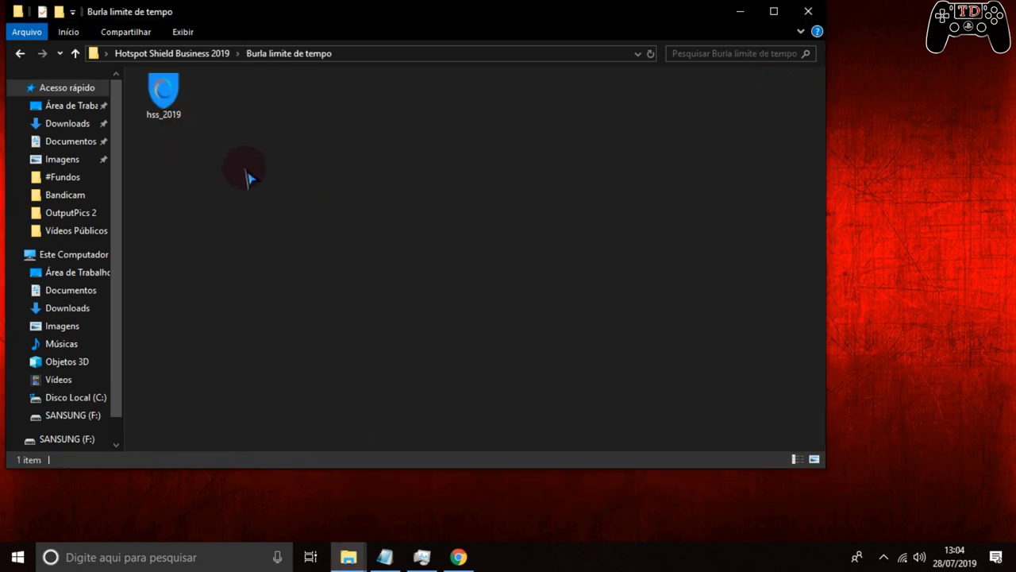
right_click(165, 99)
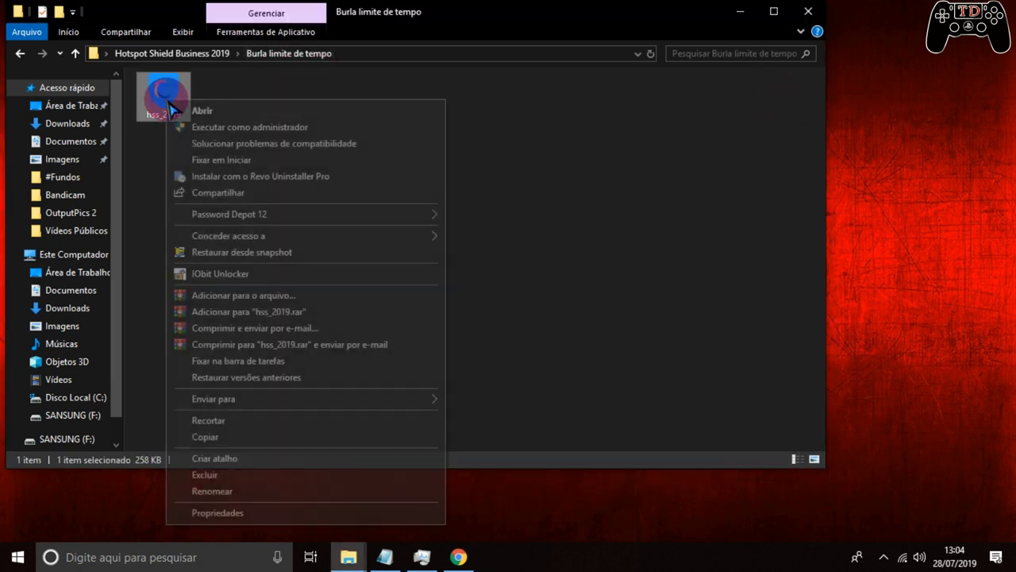
left_click(191, 437)
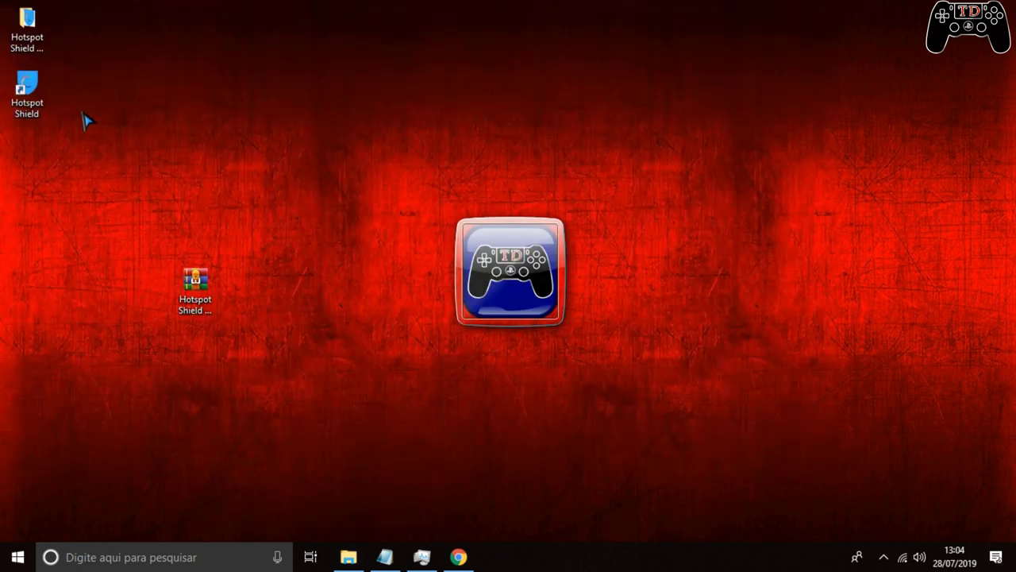
Step: Open the file location of the Hotspot Shield desktop shortcut and paste hss_2019 into the bin folder, granting administrator permission
right_click(35, 101)
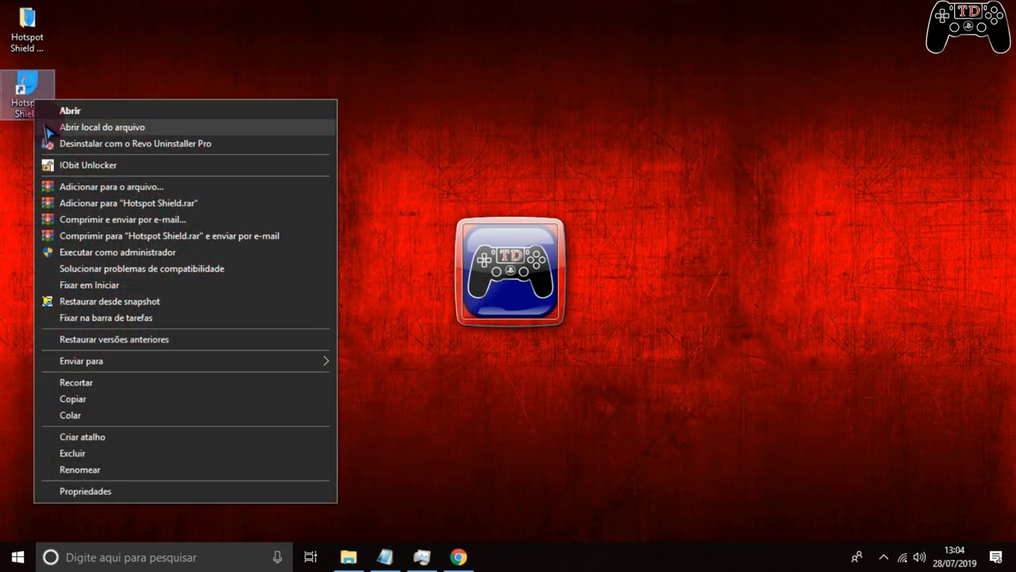
left_click(49, 129)
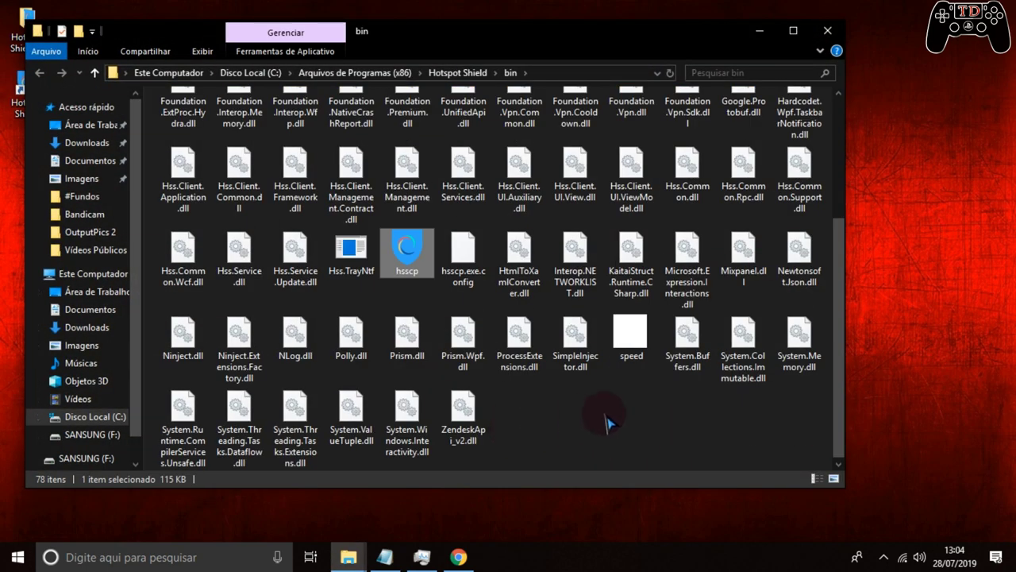
right_click(608, 423)
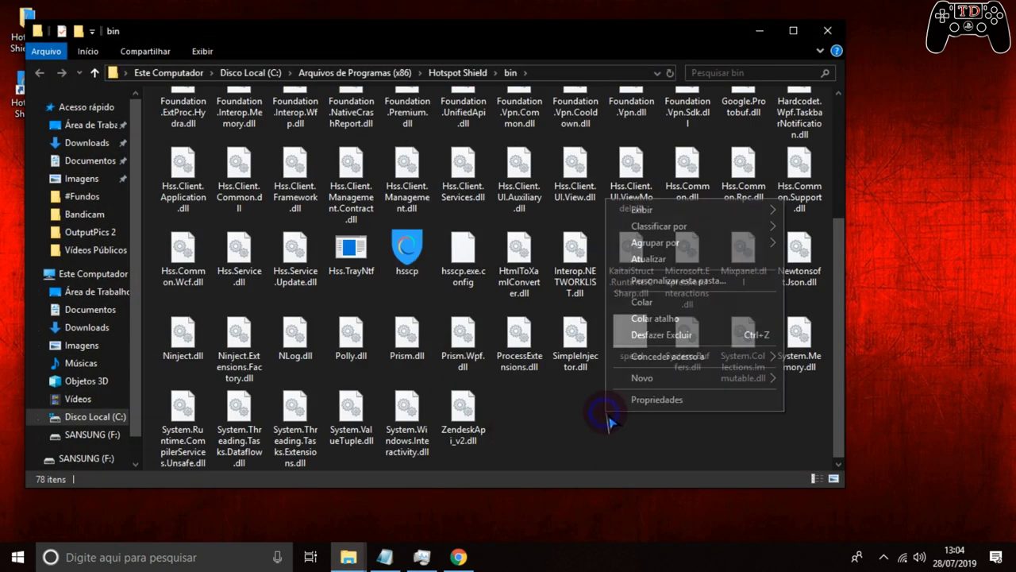
left_click(614, 305)
left_click(467, 192)
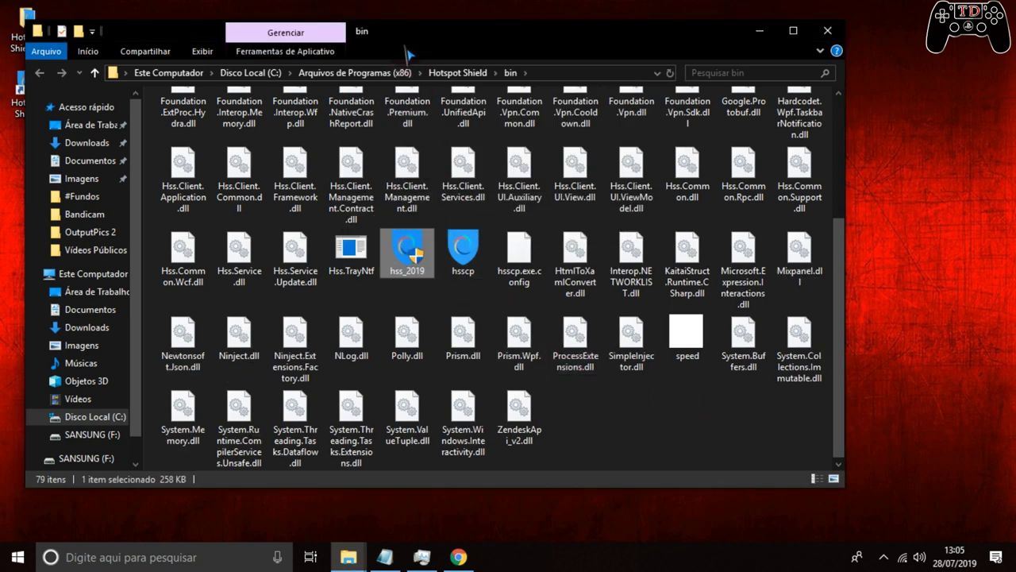
Step: Create a desktop shortcut to hss_2019 from the bin folder and close the folder window
right_click(416, 253)
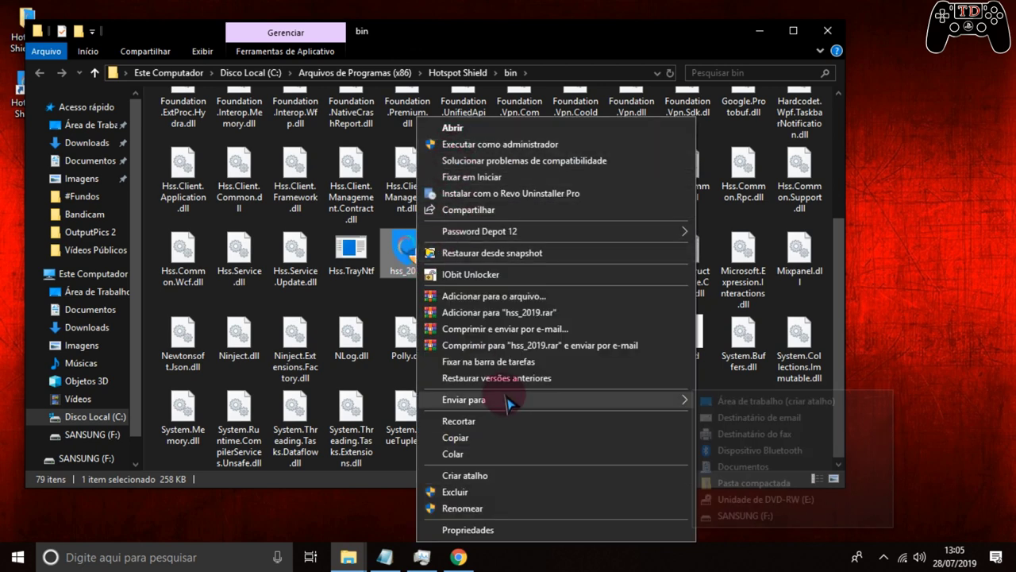
mouse_move(504, 399)
left_click(709, 404)
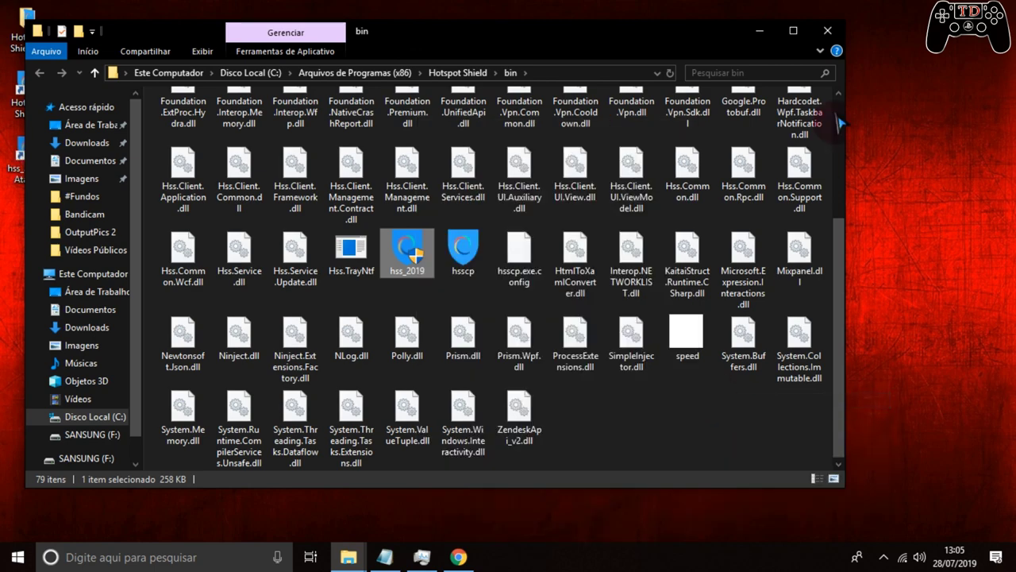
left_click(828, 30)
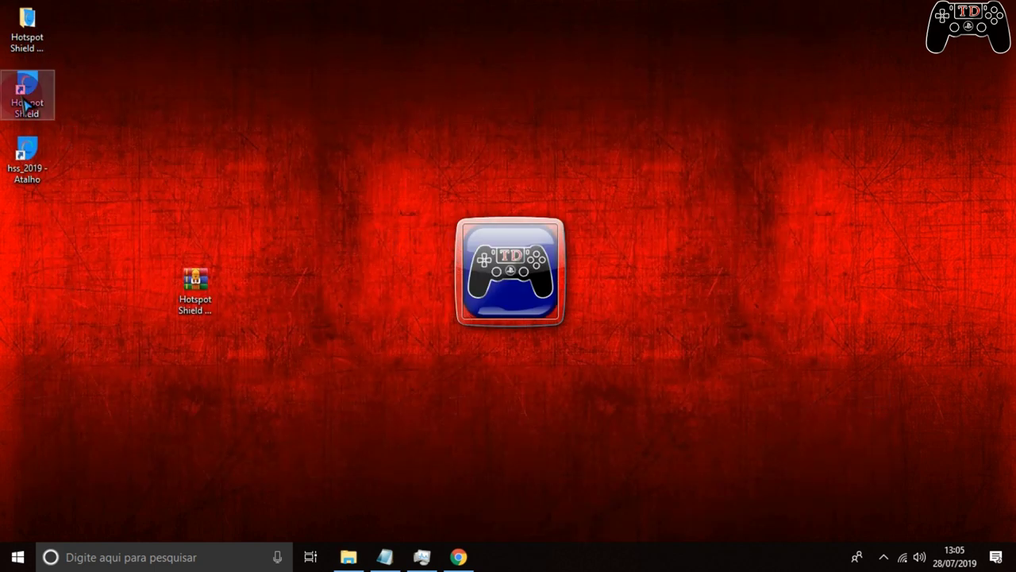
Step: Delete the original Hotspot Shield desktop shortcut and move the hss_2019 shortcut to a free spot on the desktop
right_click(21, 96)
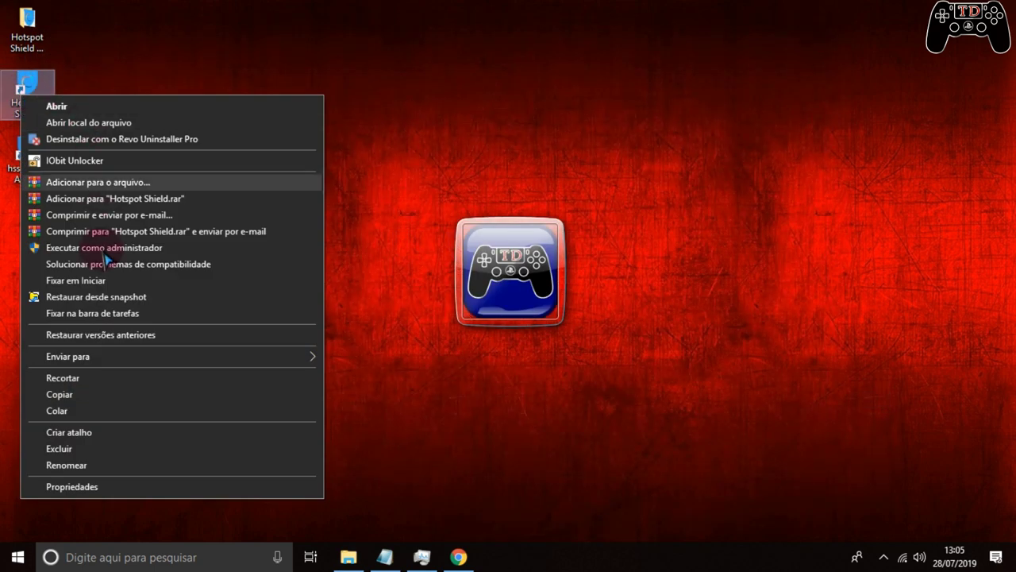
left_click(54, 449)
left_click_drag(36, 171, 83, 155)
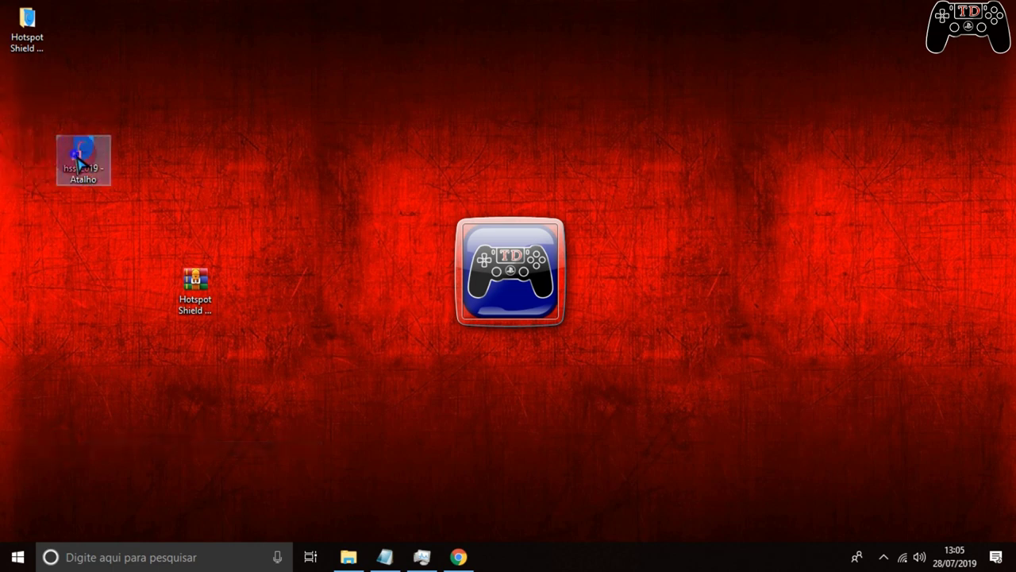
Step: Open the properties of the hss_2019 desktop shortcut and show its compatibility settings
right_click(75, 139)
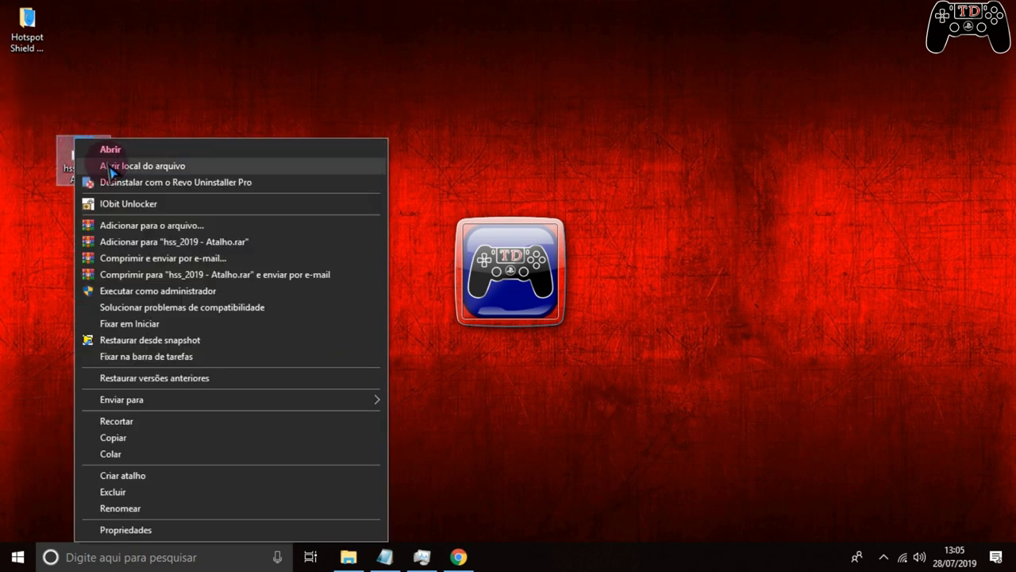
left_click(135, 529)
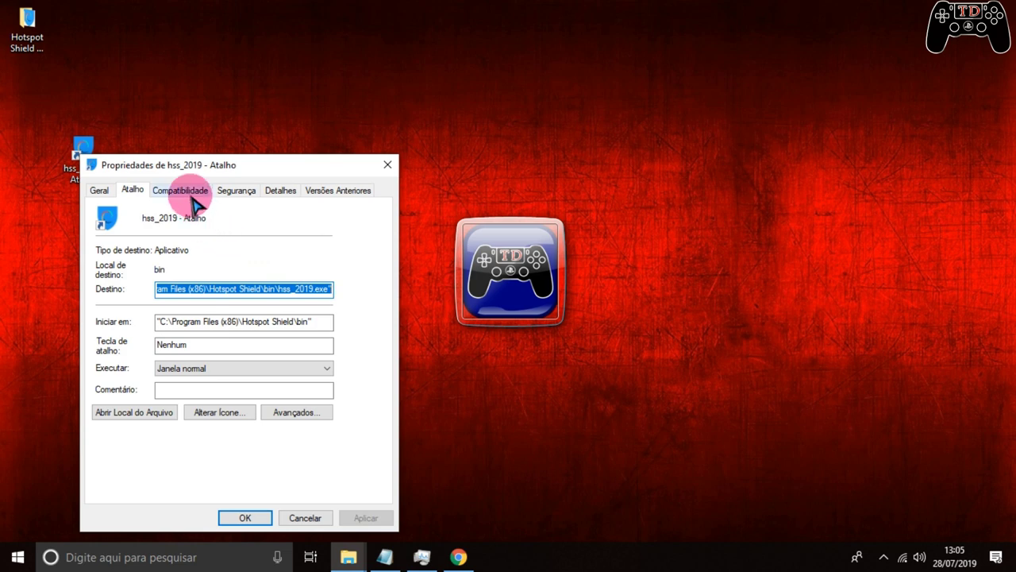
left_click(181, 192)
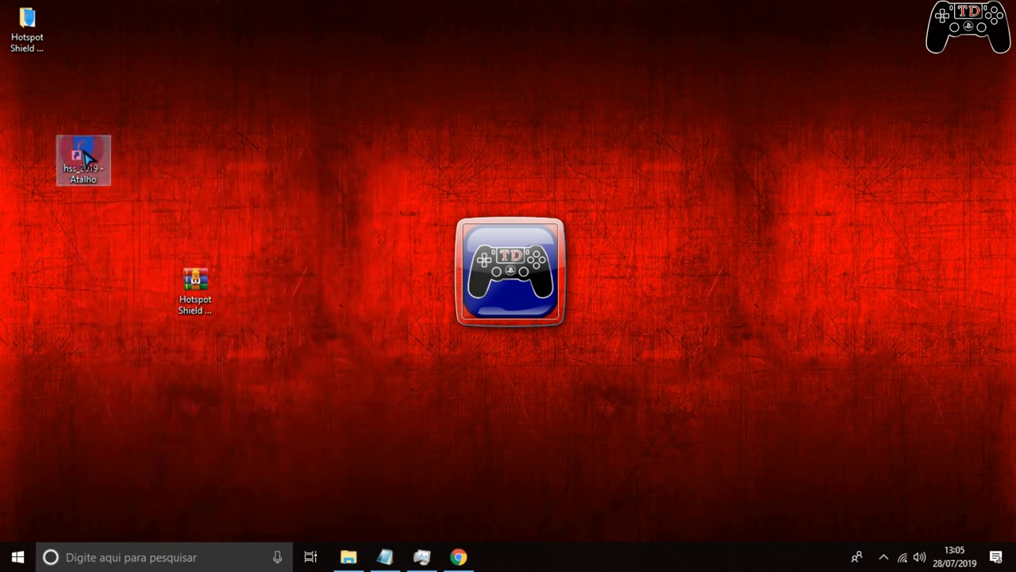
Step: Run hss_2019 from its desktop shortcut and dismiss the completion message
double_click(84, 155)
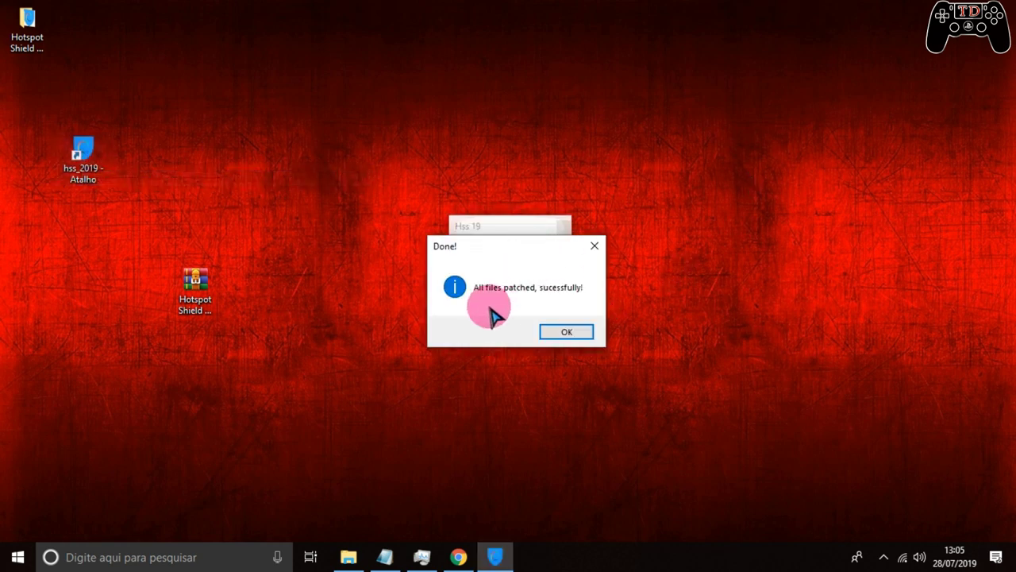
left_click(562, 331)
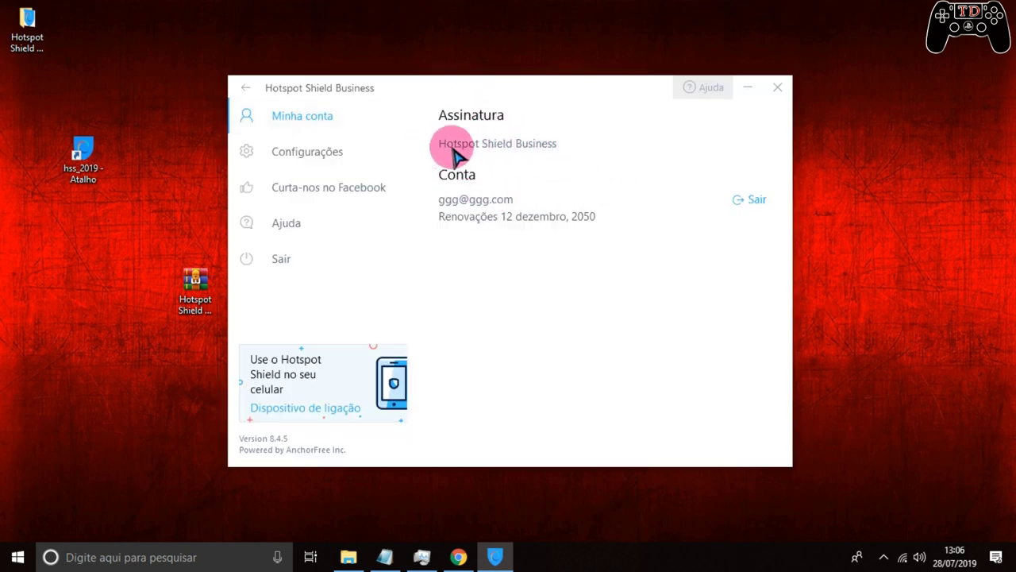
Step: Return from the account page to the connection screen and check the list of available countries without choosing another
left_click(244, 88)
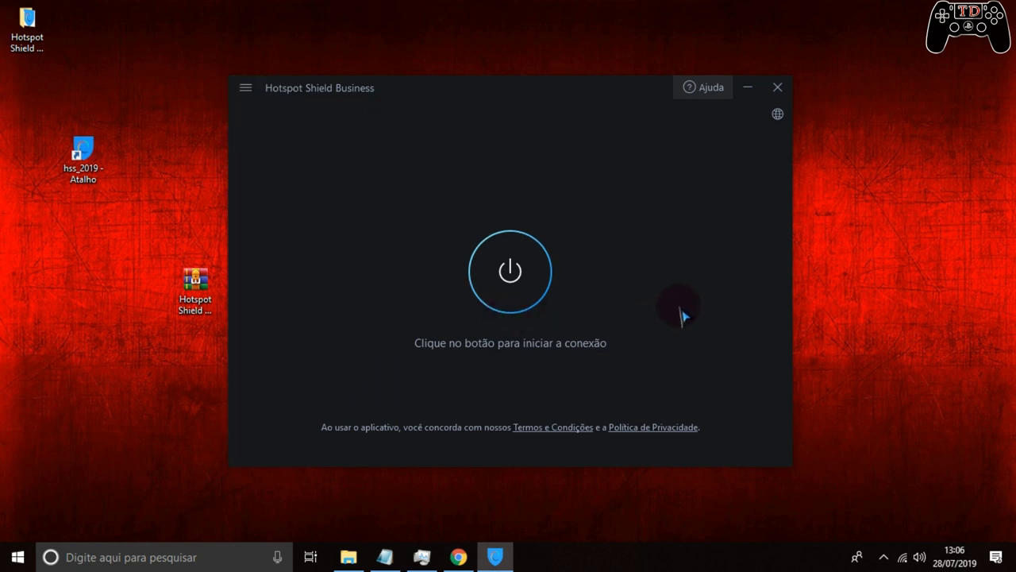
left_click(778, 118)
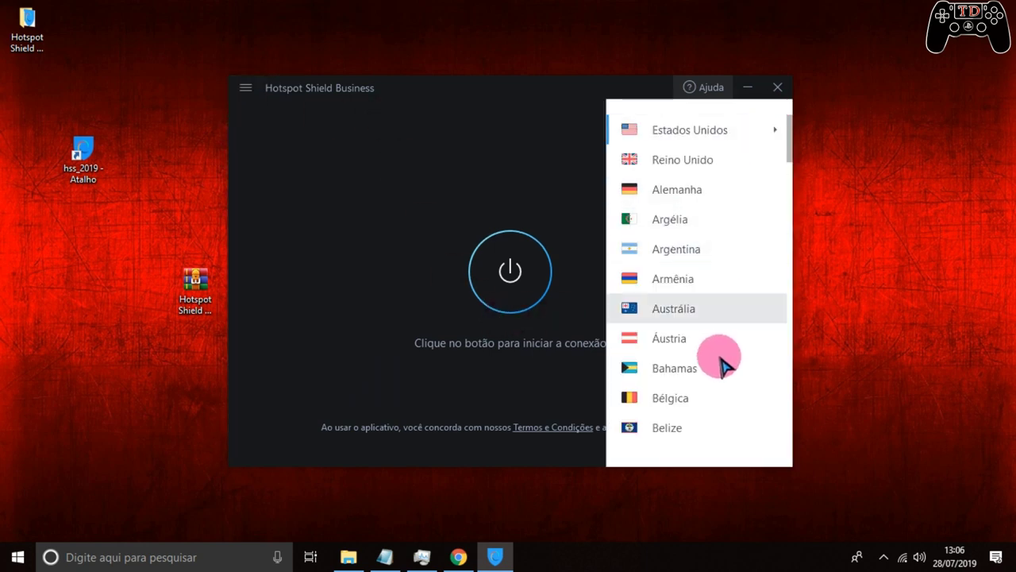
left_click(308, 292)
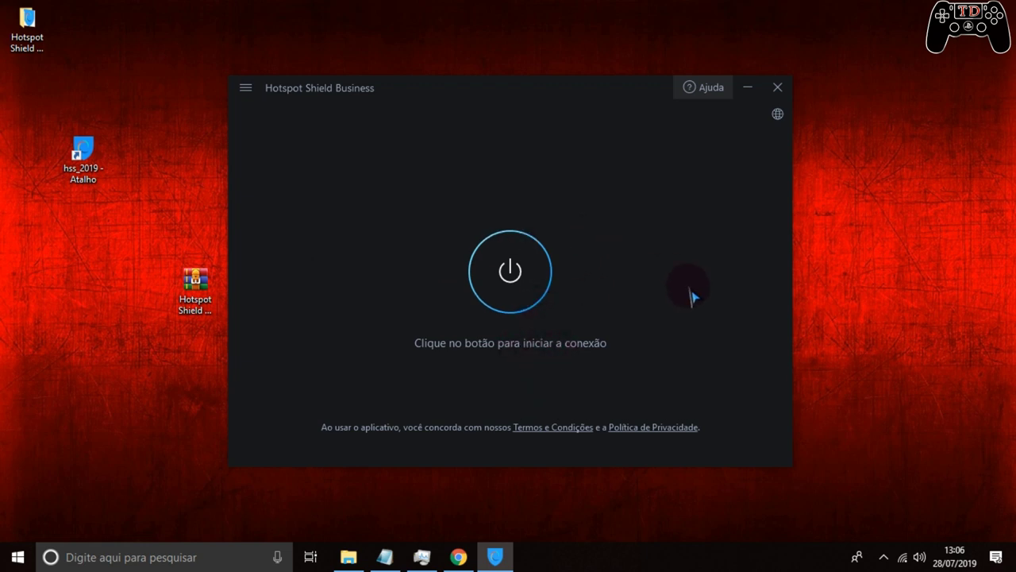
Step: Test the VPN connection through Estados Unidos by starting it, stopping it and starting it again
left_click(520, 270)
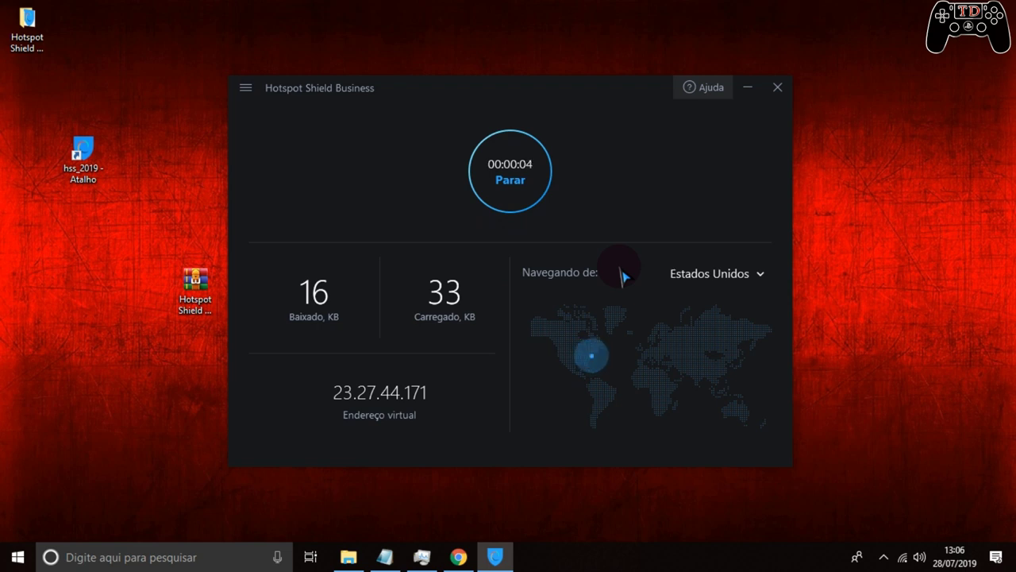
left_click(513, 188)
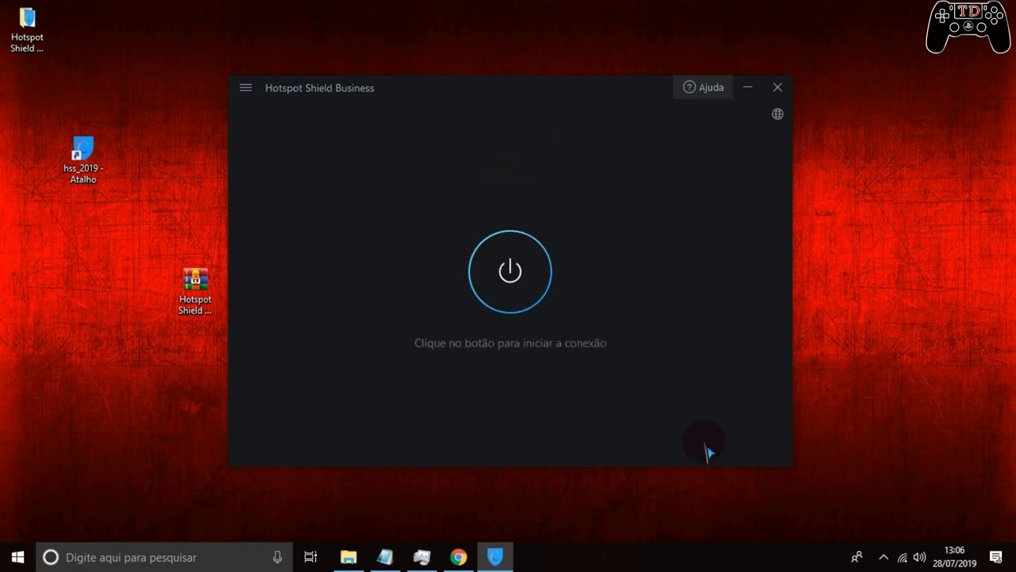
left_click(512, 262)
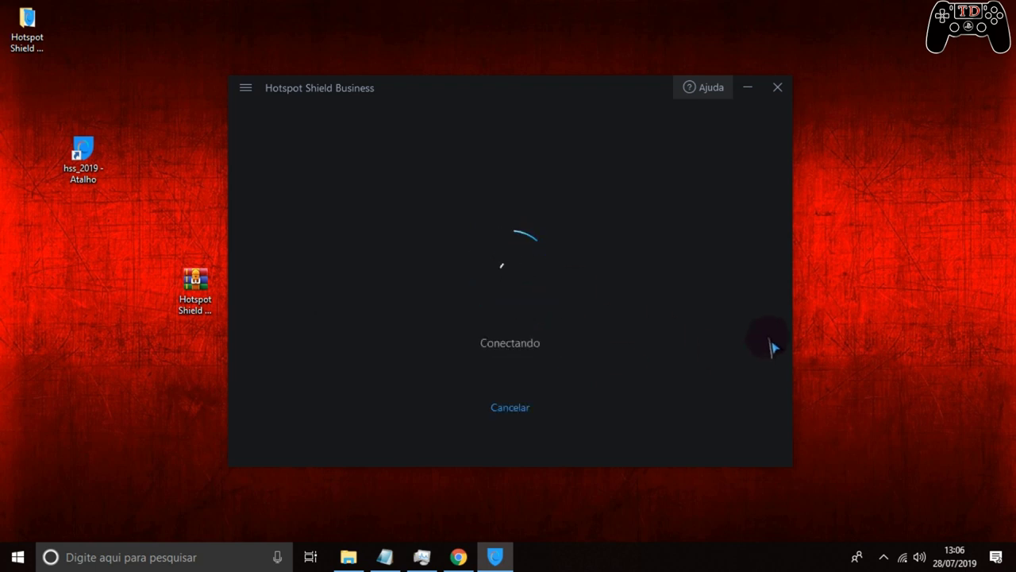